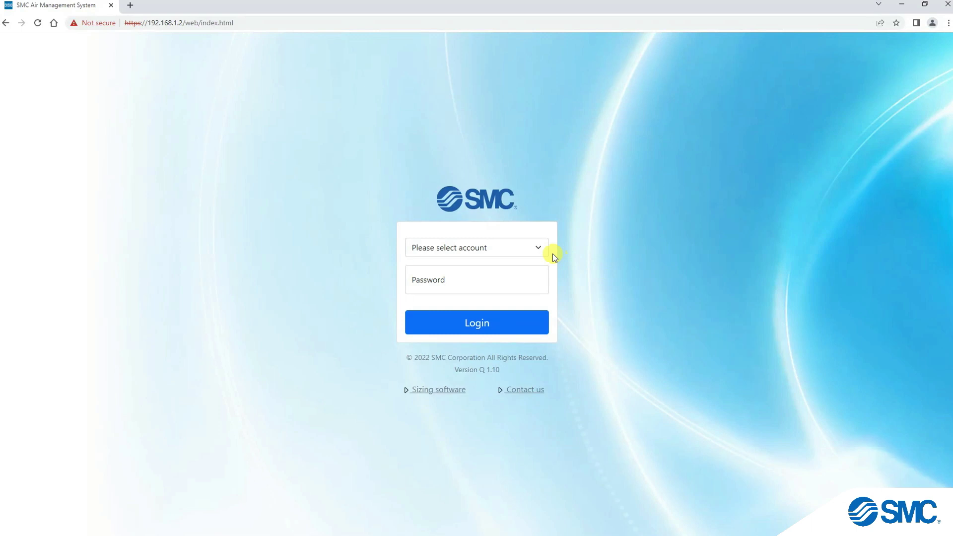
- Log in as Administrator by choosing that account and entering its password
left_click(538, 249)
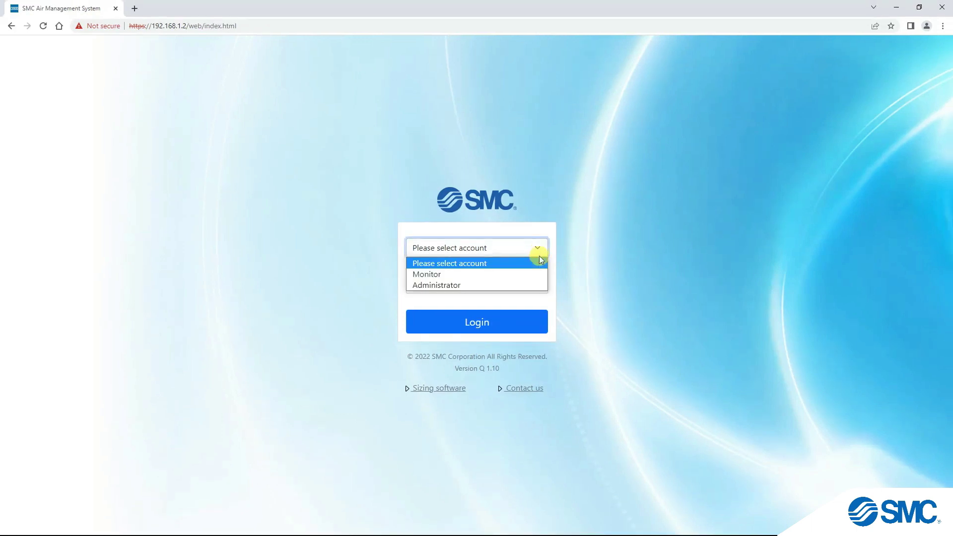
left_click(536, 285)
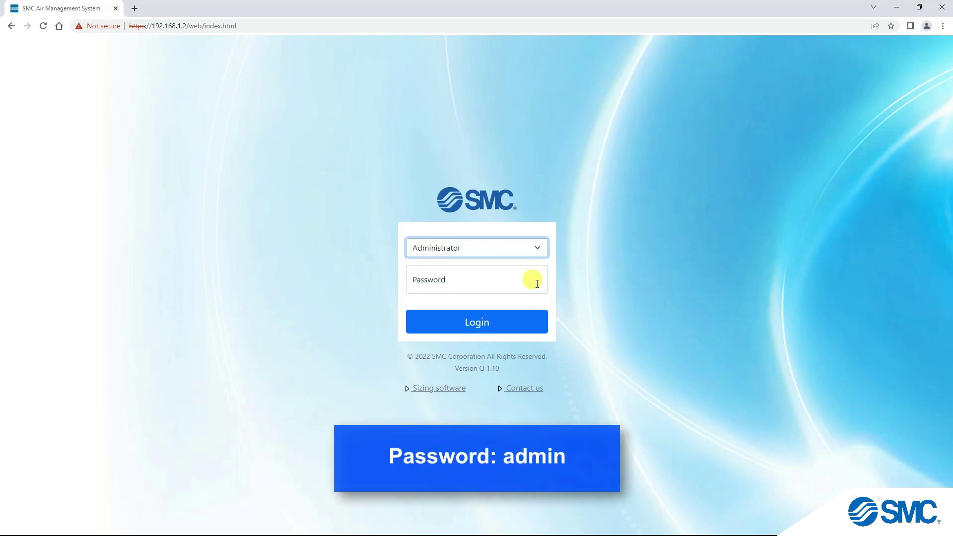
left_click(538, 283)
type("admin")
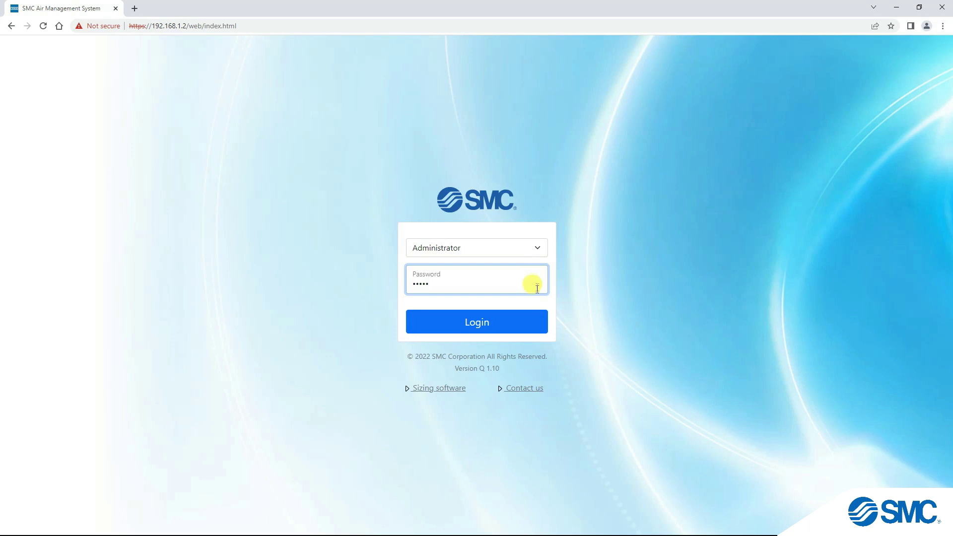
left_click(536, 323)
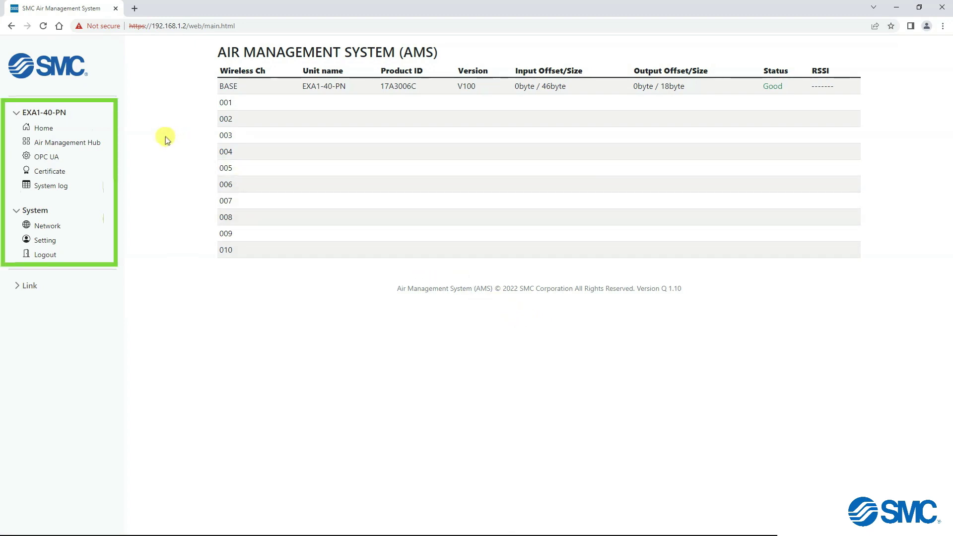
- Return to the Home table showing base unit EXA1-40-PN, product ID 17A3006C, status Good
left_click(43, 130)
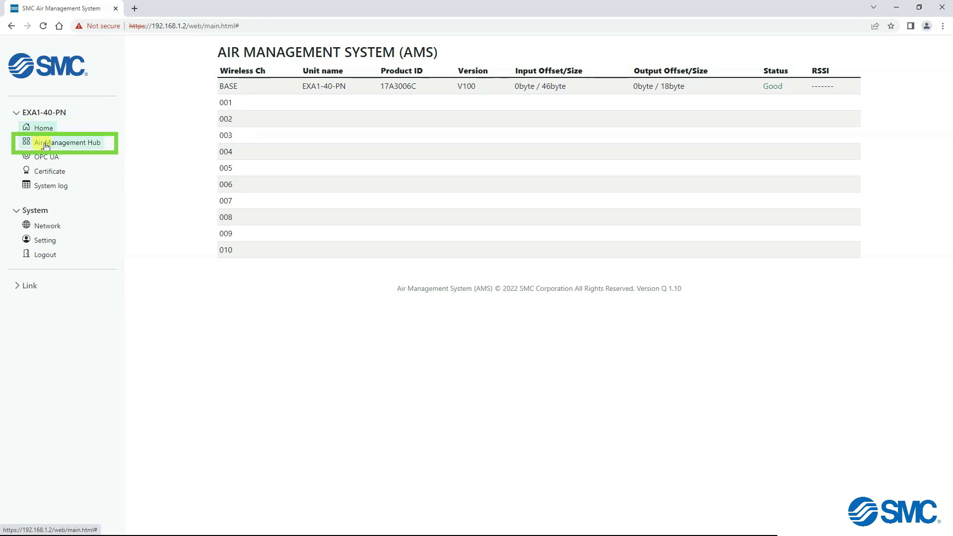
- Open the BASE EXA1-40-PN hub page and view its Sensor and General IO-Link port tabs
left_click(44, 145)
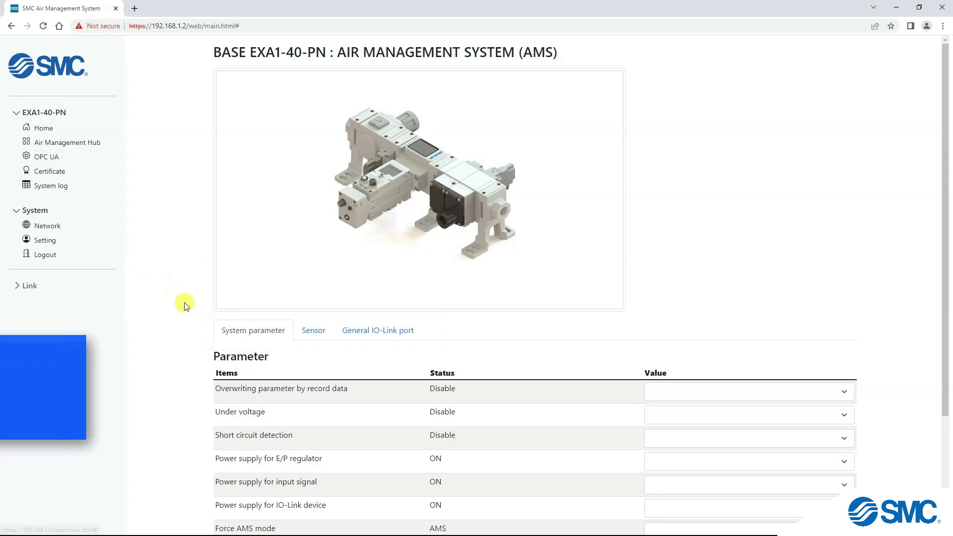
scroll(241, 330, "down", 3)
scroll(240, 334, "up", 3)
left_click(323, 338)
scroll(320, 335, "down", 6)
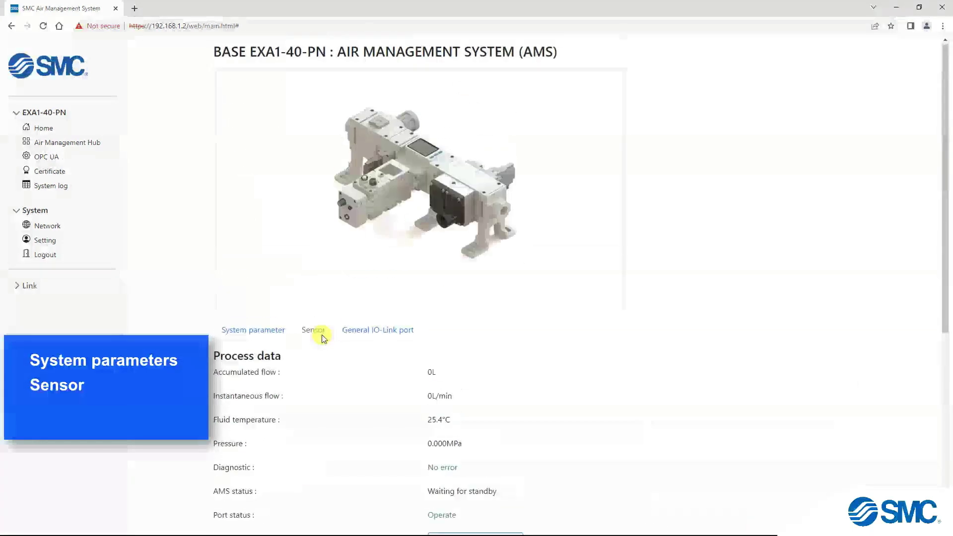
left_click(370, 332)
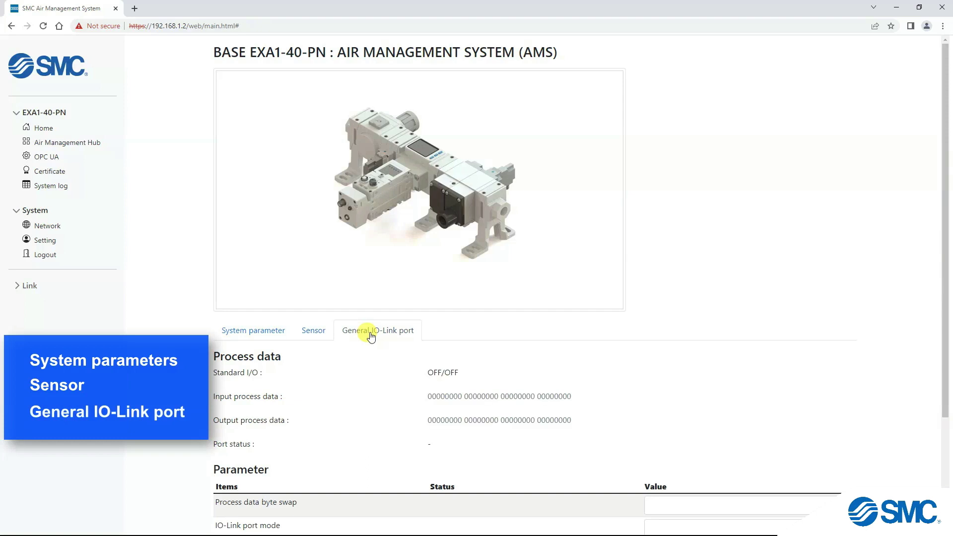
scroll(371, 336, "down", 3)
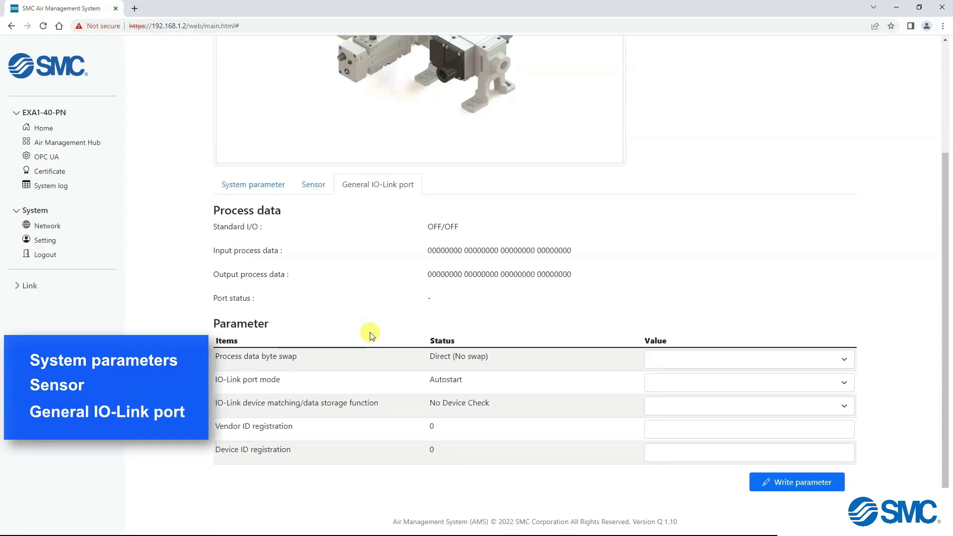
scroll(293, 263, "up", 1)
- Return to System parameters, then show sensor and IO-Link port data from the 3D model's parts
left_click(267, 244)
scroll(267, 244, "up", 2)
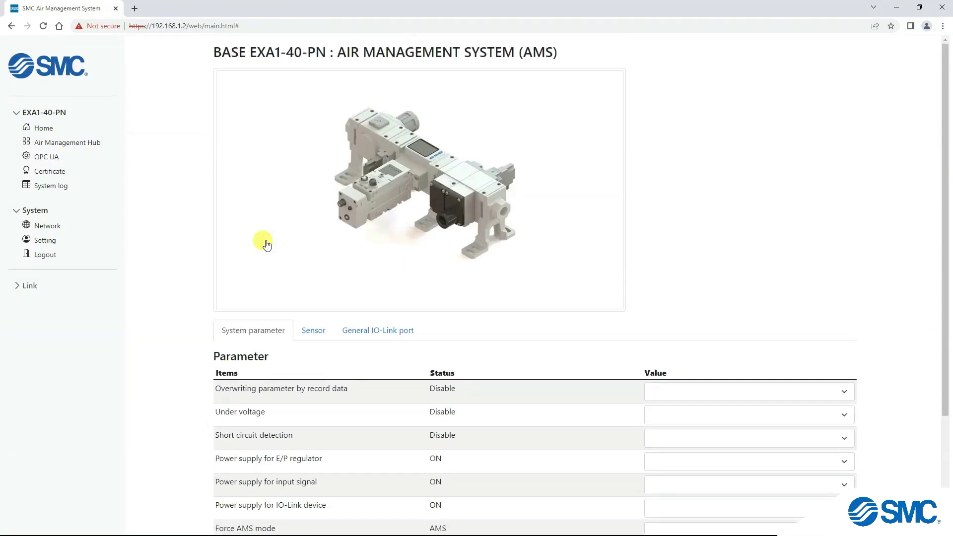
left_click(430, 158)
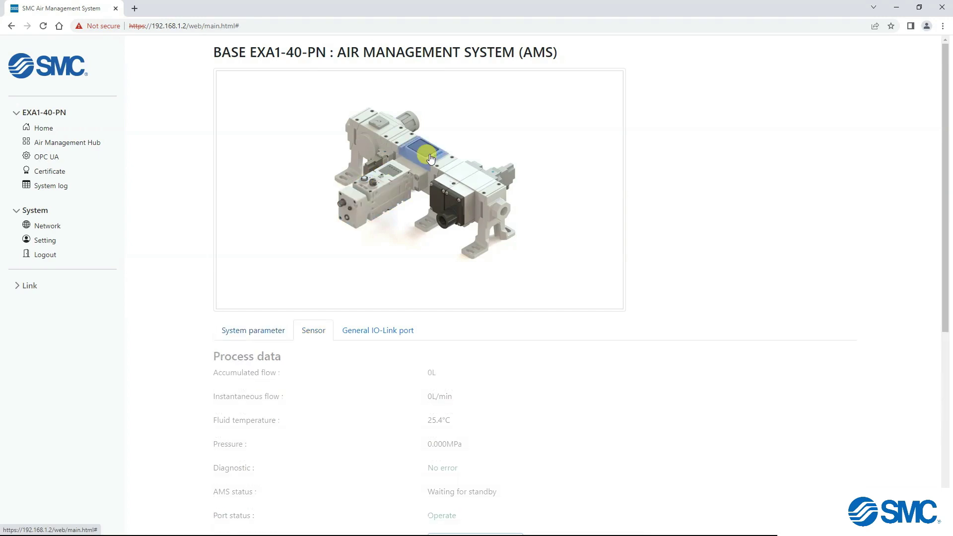
left_click(387, 186)
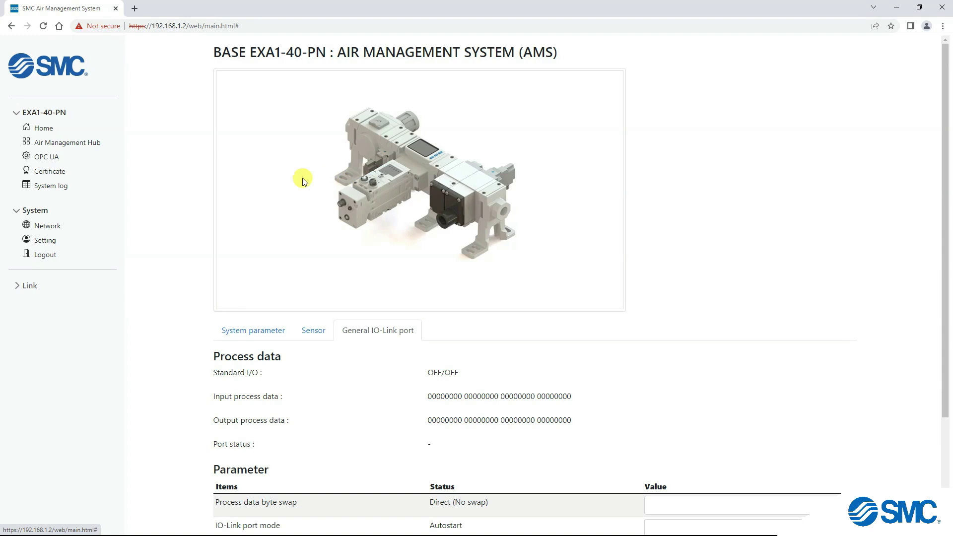
- Browse the OPC UA Configuration, Tag and Account tabs, then the Certificate and System log pages
left_click(55, 158)
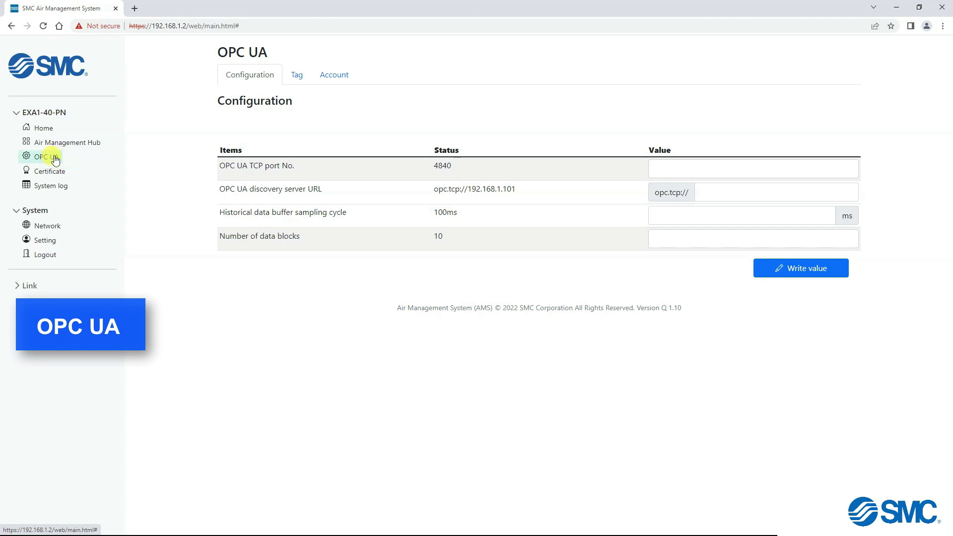
left_click(295, 80)
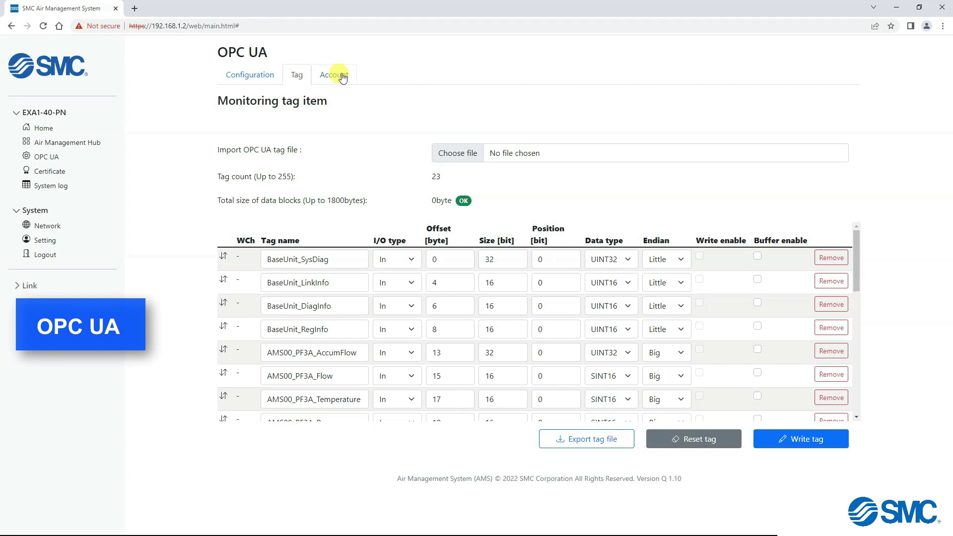
left_click(343, 77)
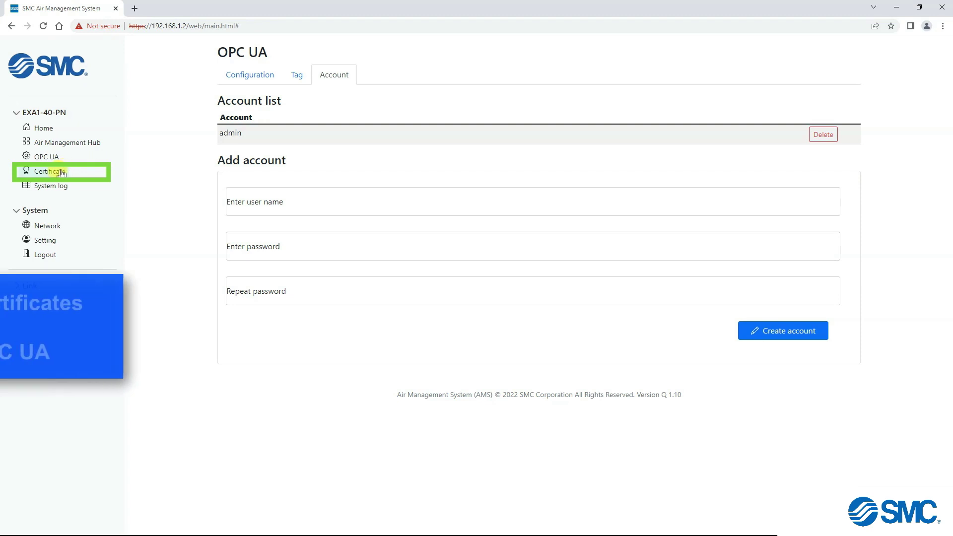
left_click(82, 174)
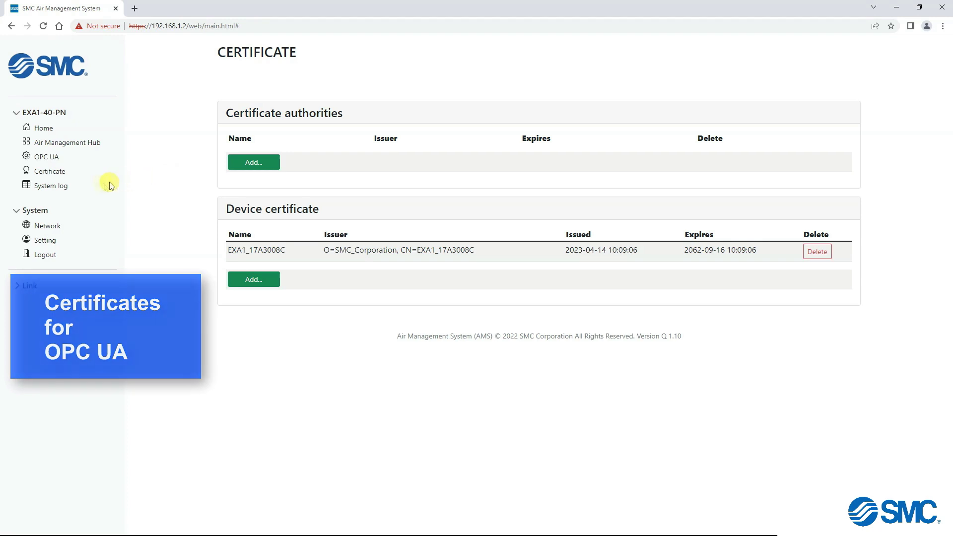
left_click(59, 188)
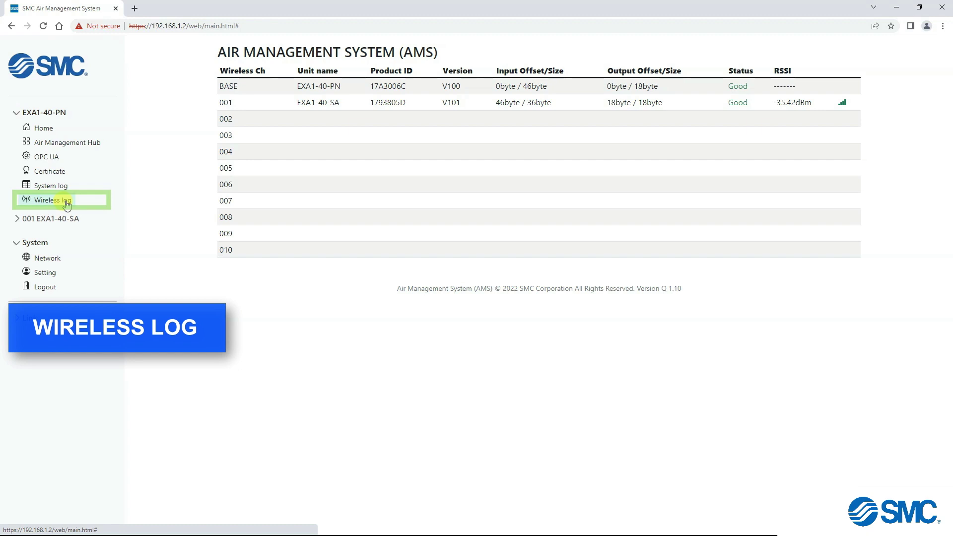
- Open remote unit 001 EXA1-40-SA's hub page and view its Standby E/P regulator data
left_click(68, 204)
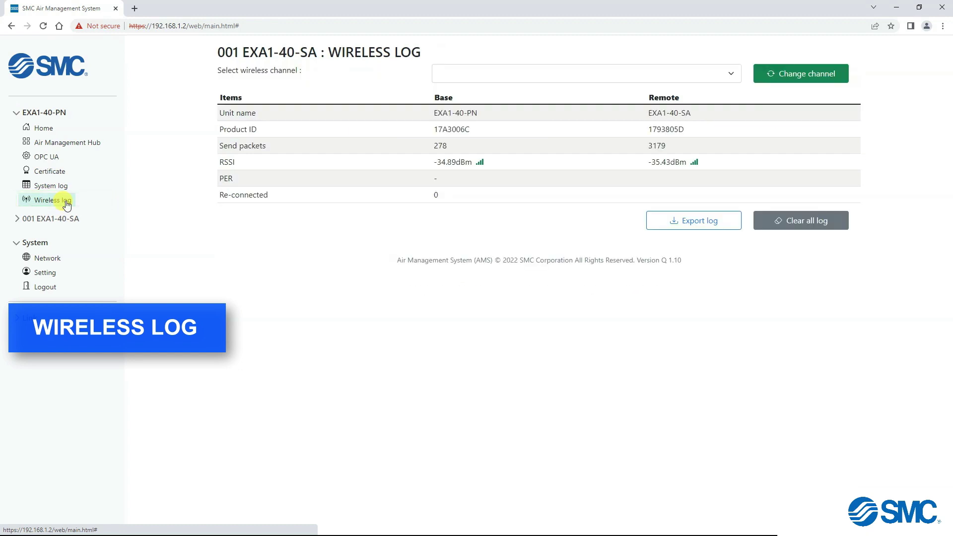
left_click(20, 221)
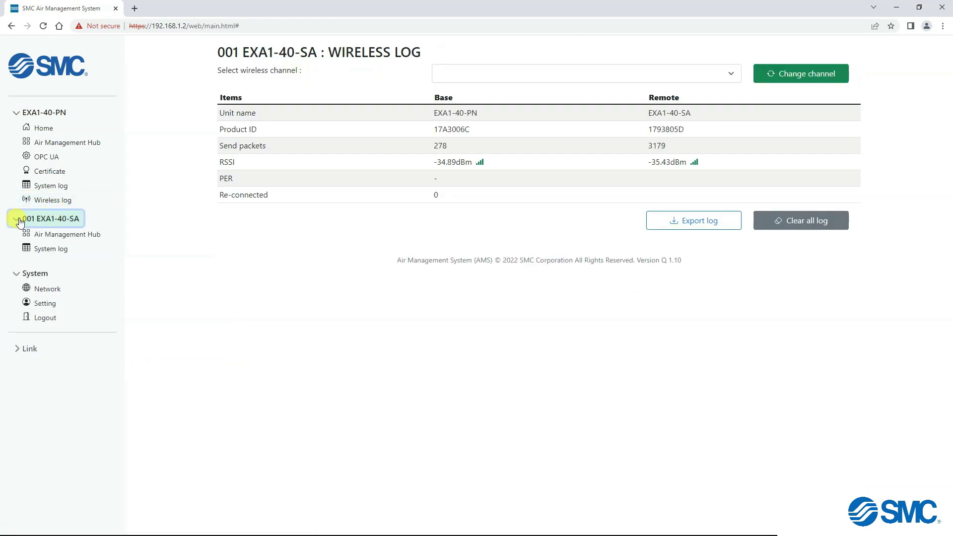
left_click(51, 235)
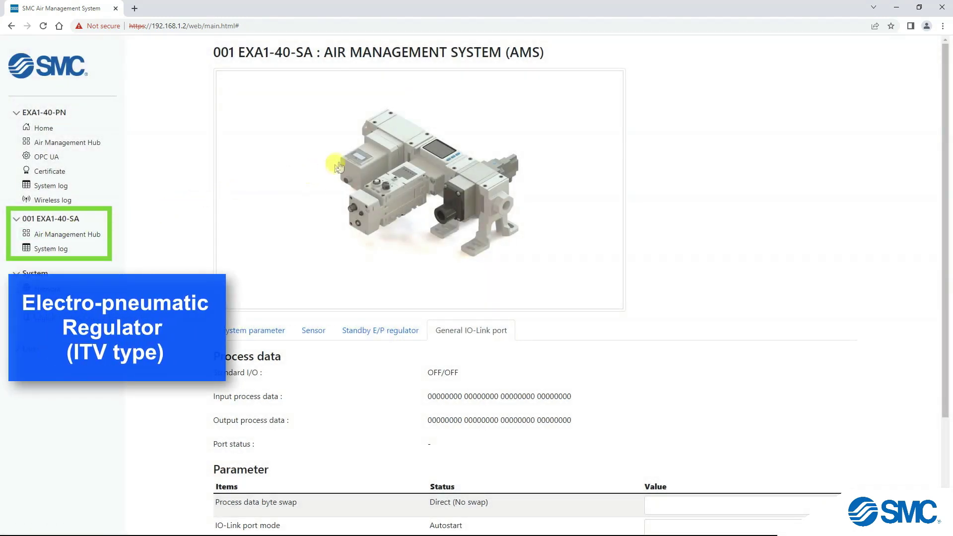
left_click(387, 154)
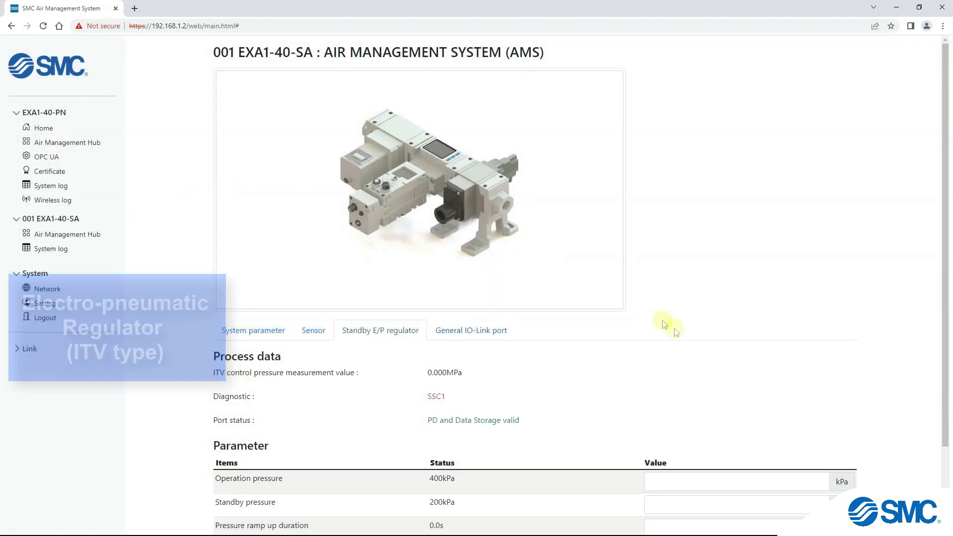
scroll(715, 357, "down", 2)
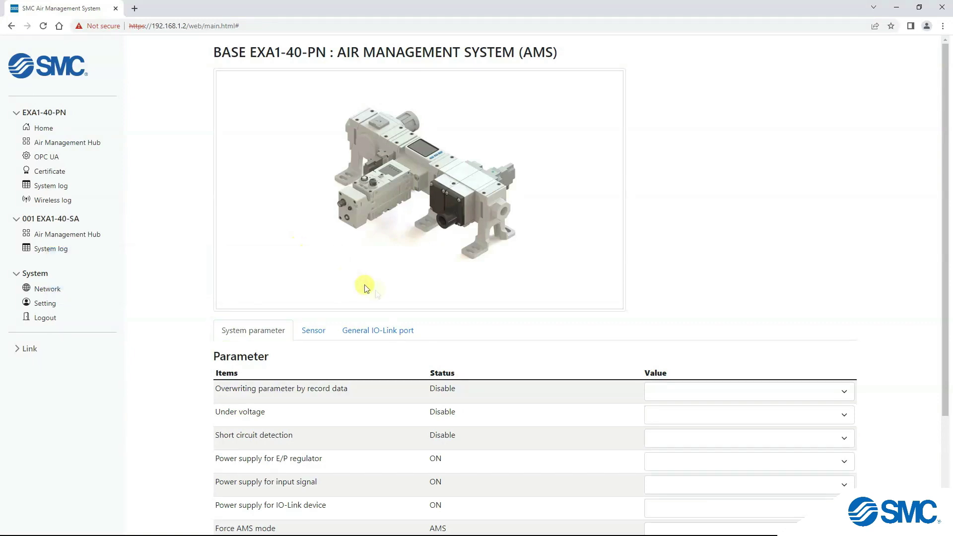
- Set Force AMS mode to Standby and write the parameter
scroll(474, 348, "down", 3)
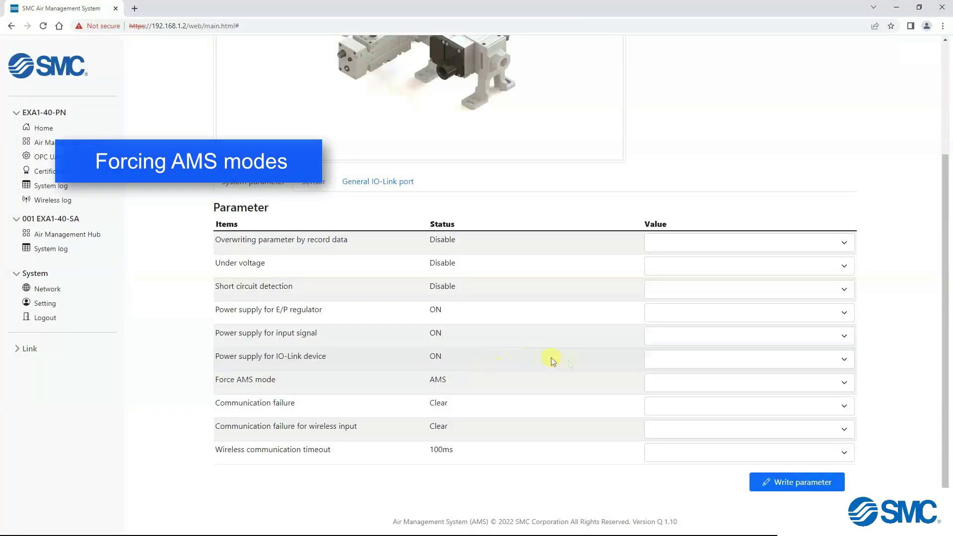
left_click(844, 387)
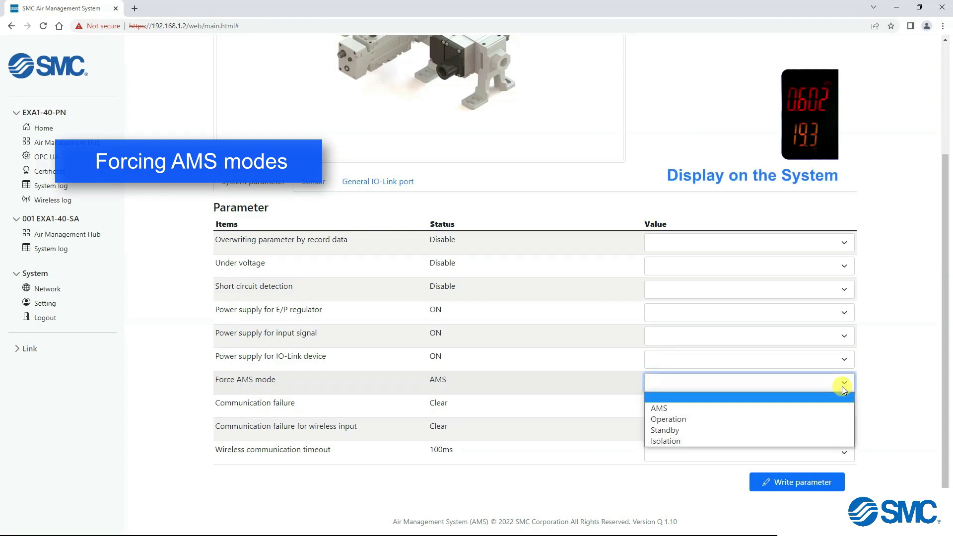
left_click(838, 432)
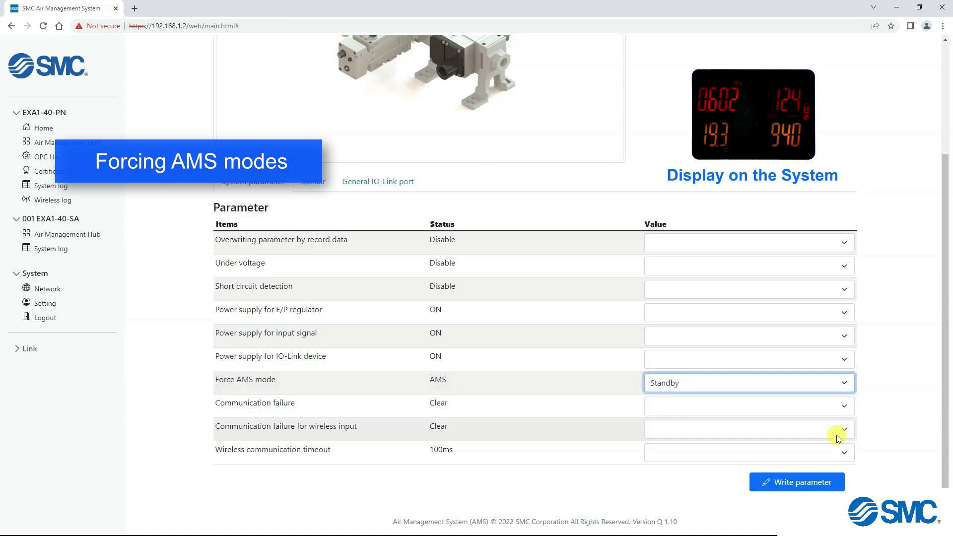
left_click(836, 483)
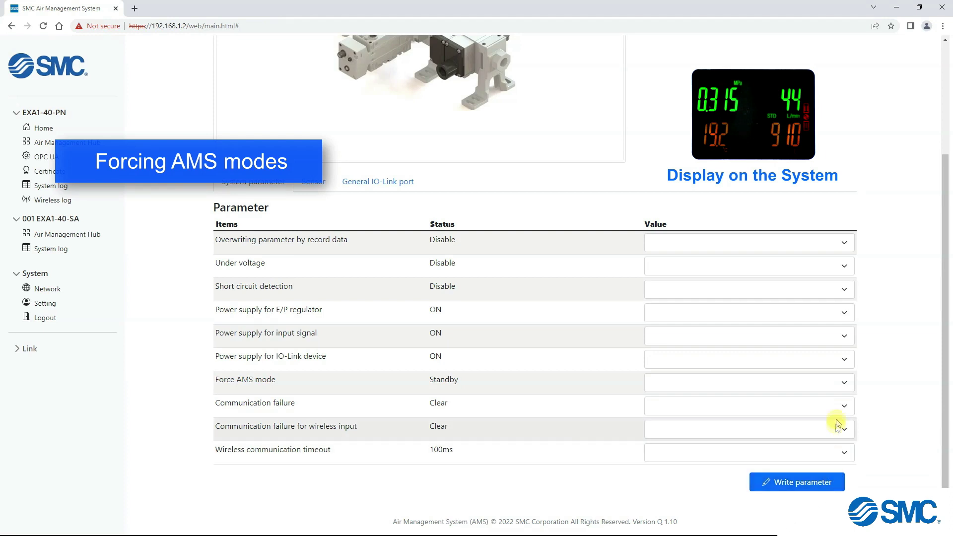
- Set Force AMS mode back to AMS and write the parameter
left_click(841, 384)
left_click(836, 410)
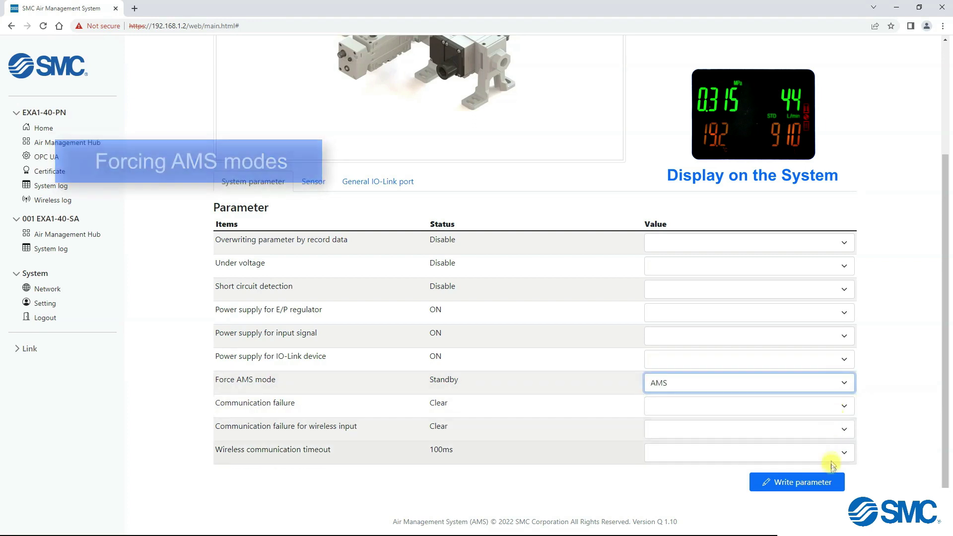
left_click(832, 481)
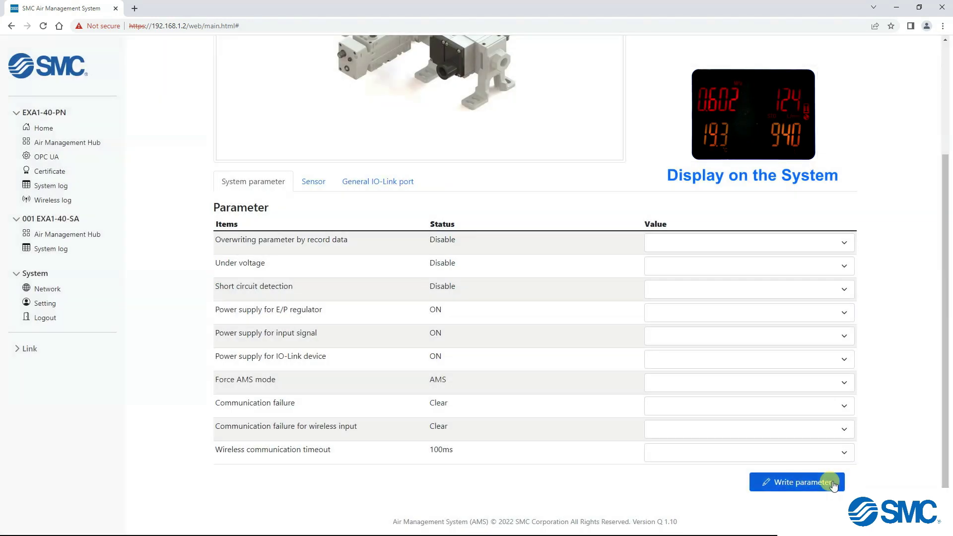
- Show the base unit's Sensor tab and General IO-Link port tab, and check the IO-Link port mode options
scroll(546, 348, "up", 3)
left_click(320, 333)
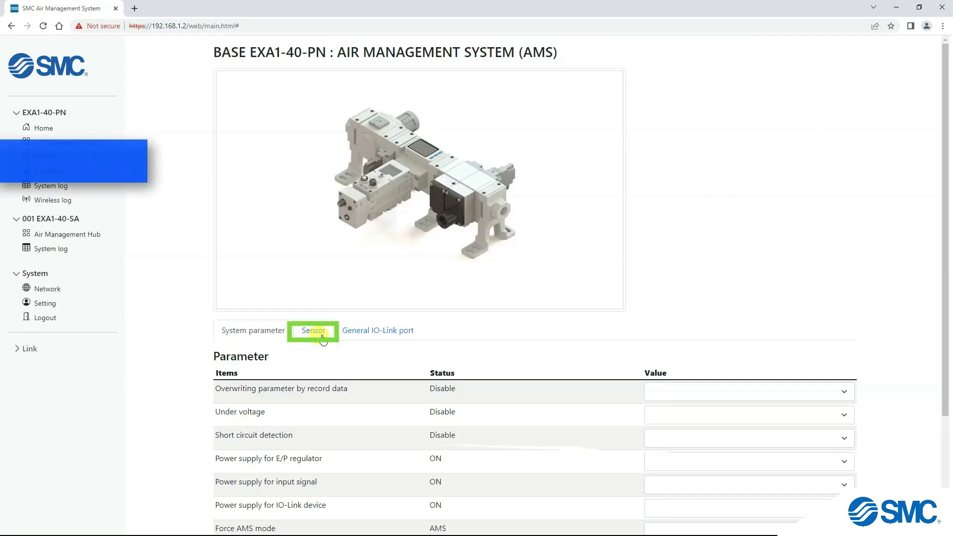
scroll(323, 340, "down", 7)
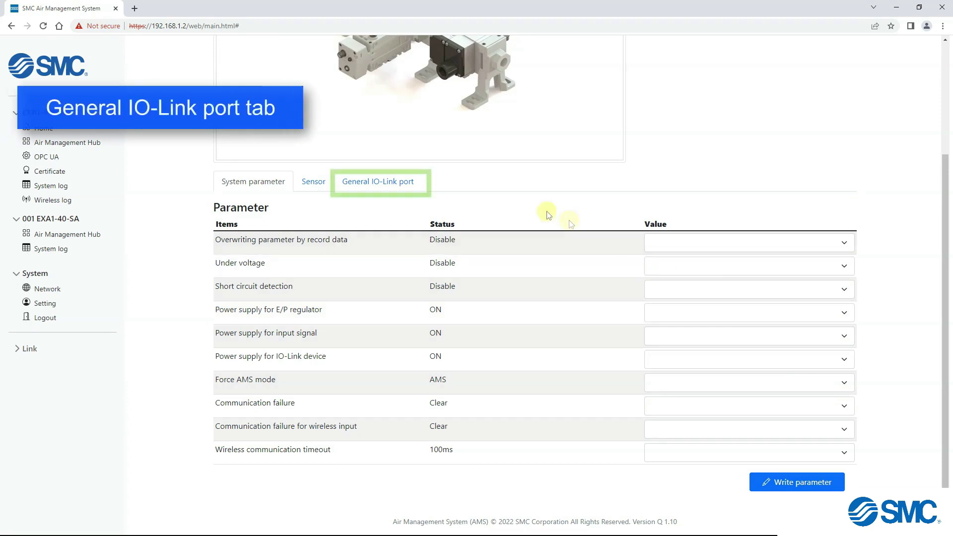
left_click(390, 182)
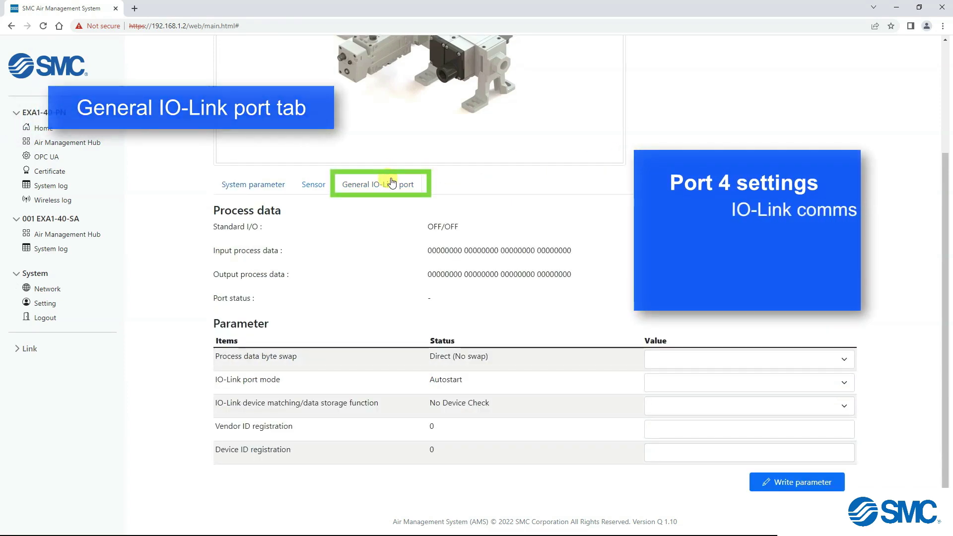
left_click(35, 274)
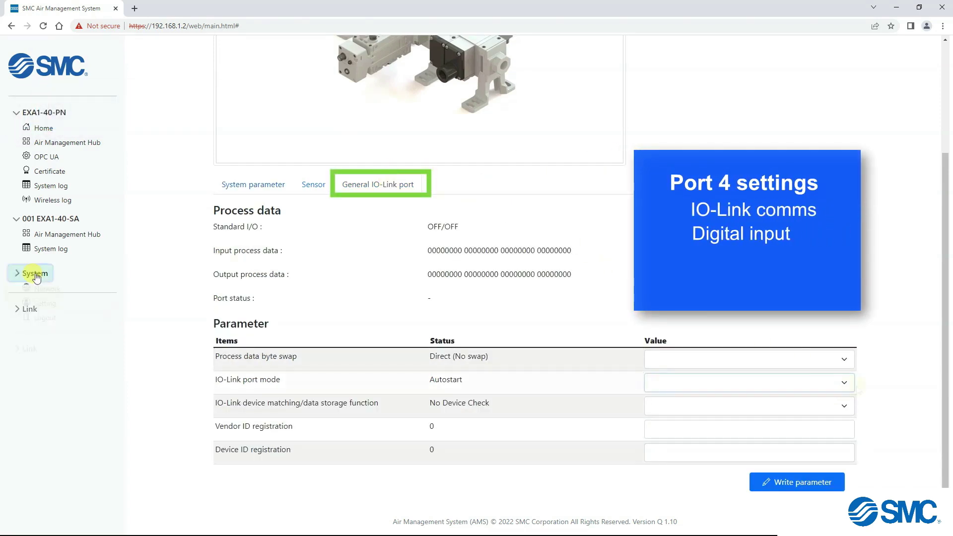
left_click(844, 383)
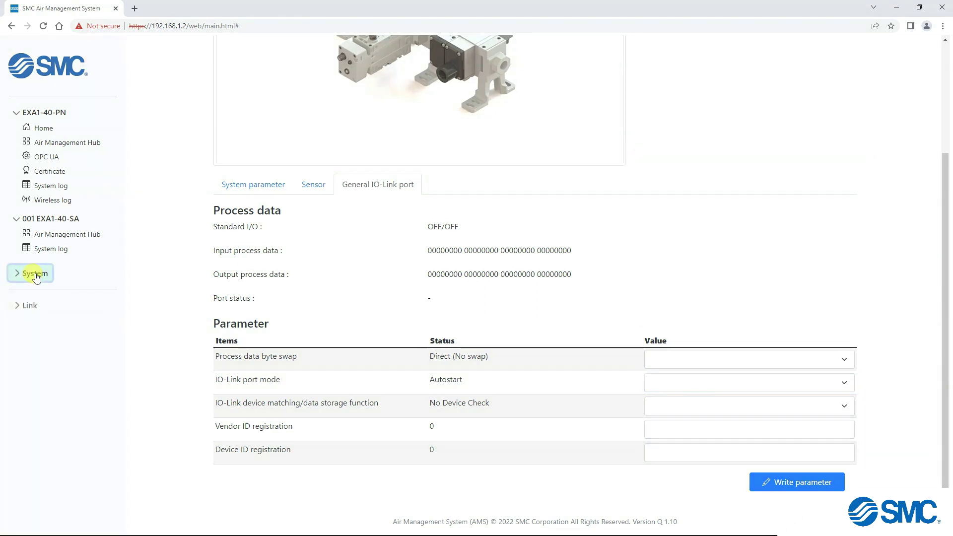
left_click(35, 274)
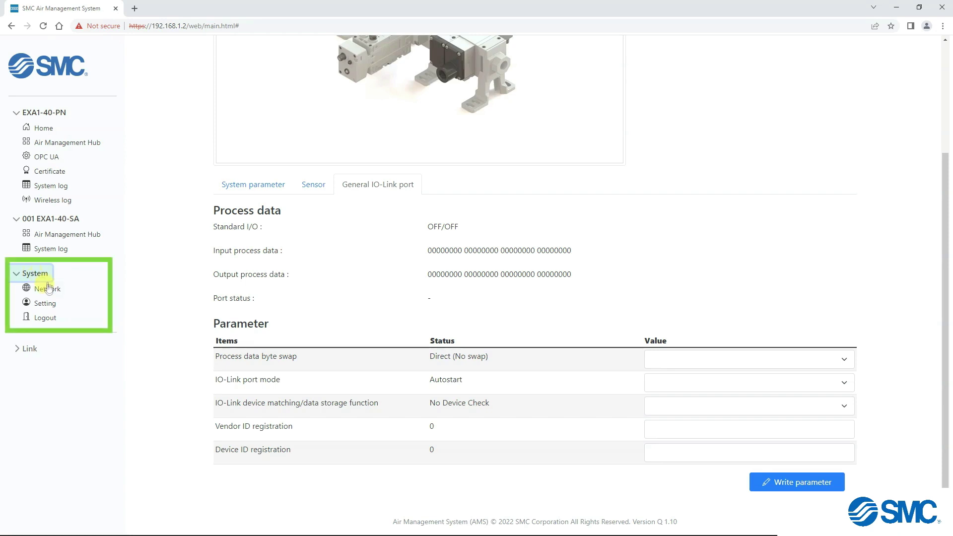
- Visit the Network and Setting pages under System, then log out
left_click(48, 290)
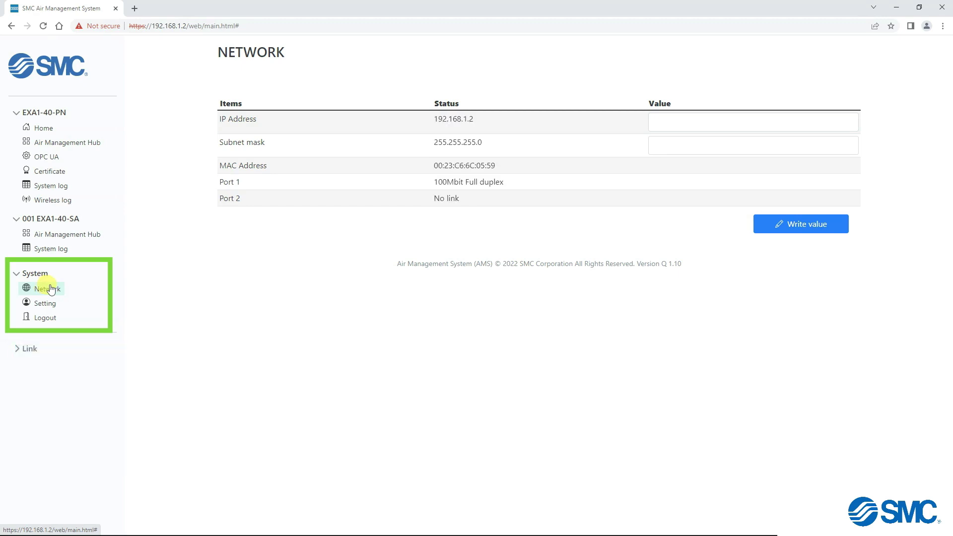
left_click(51, 308)
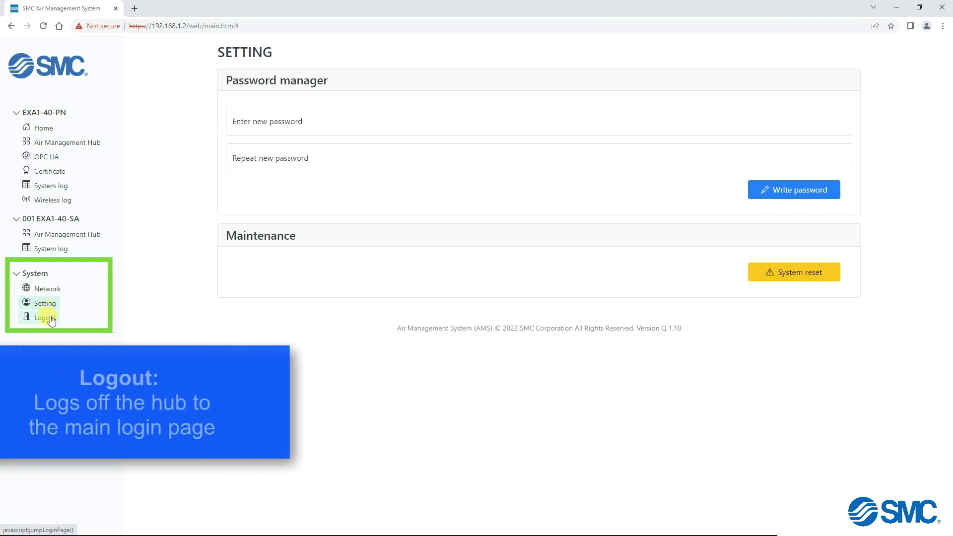
left_click(50, 320)
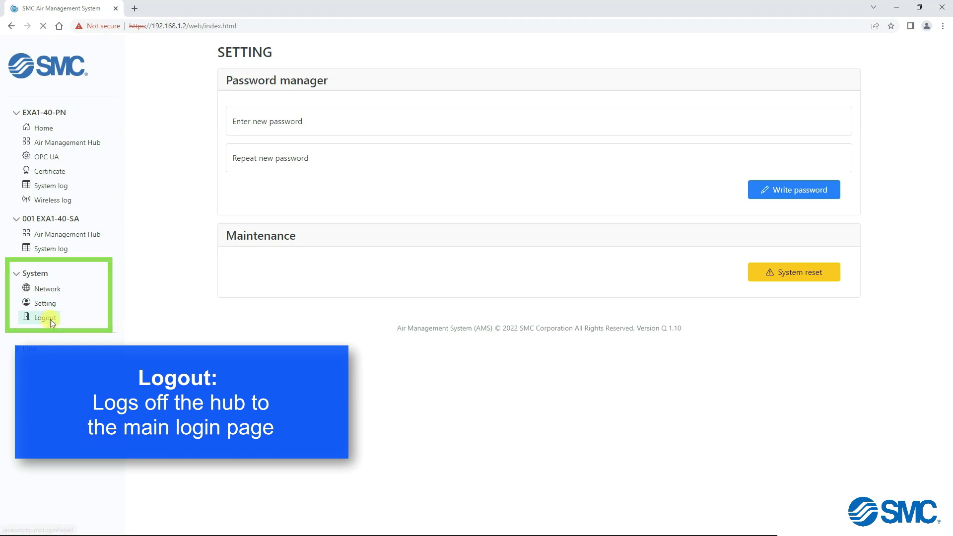